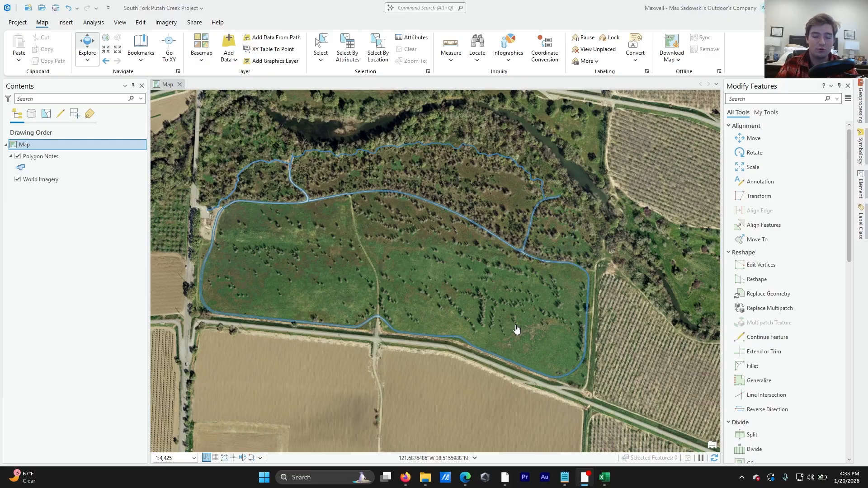
Step: Review the Locations spreadsheet's latitude, longitude, feature-type and other-description columns
left_click(605, 479)
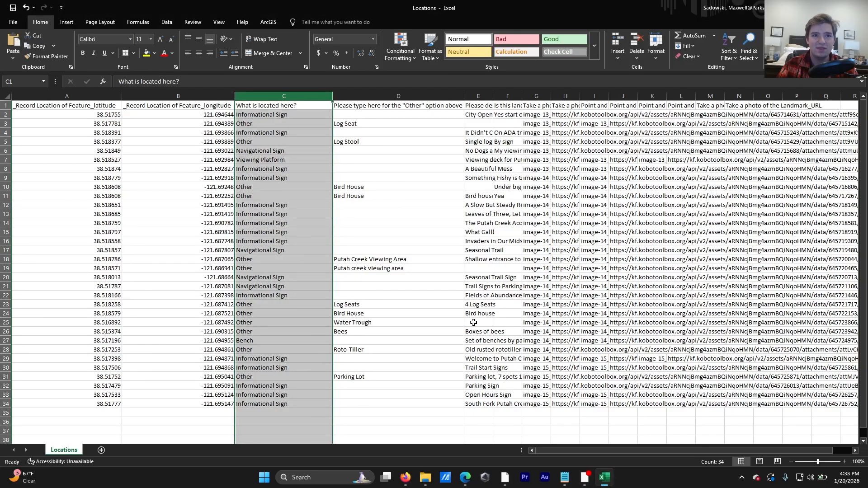
left_click(202, 158)
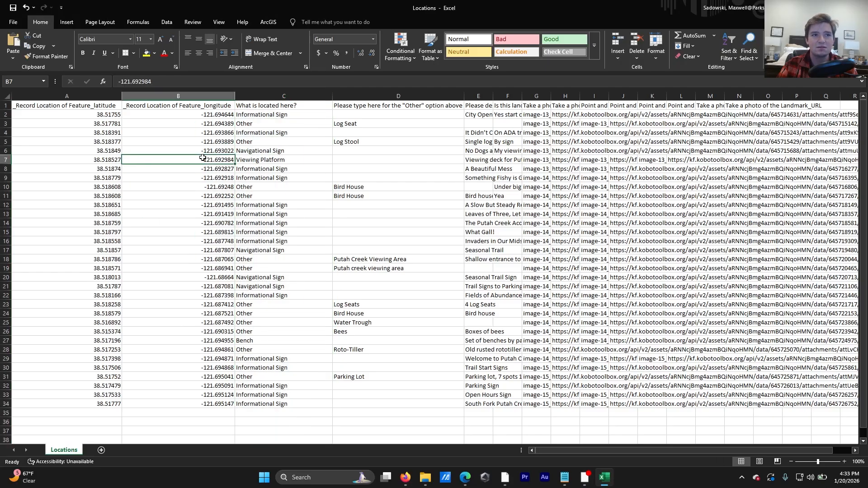
left_click(89, 114)
left_click(162, 118)
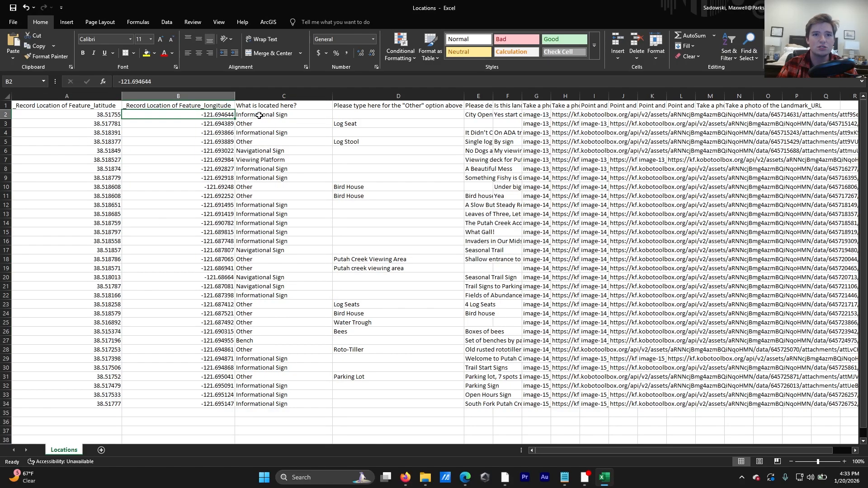
left_click_drag(258, 116, 368, 116)
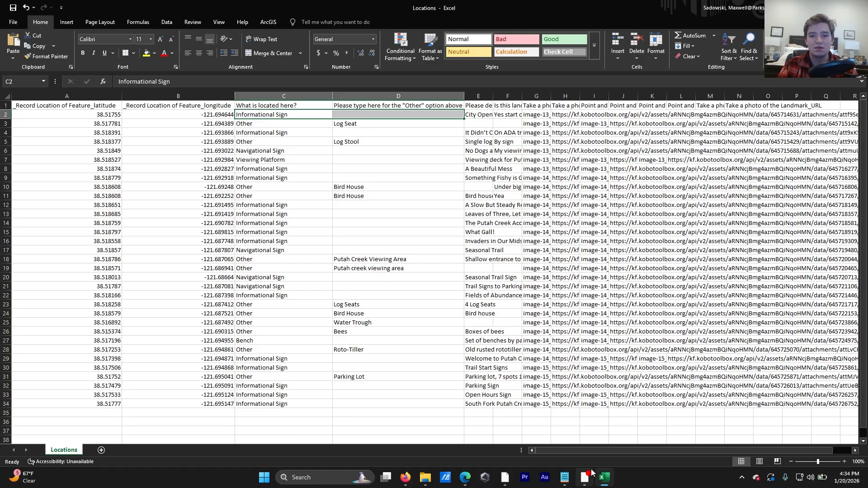
left_click(501, 479)
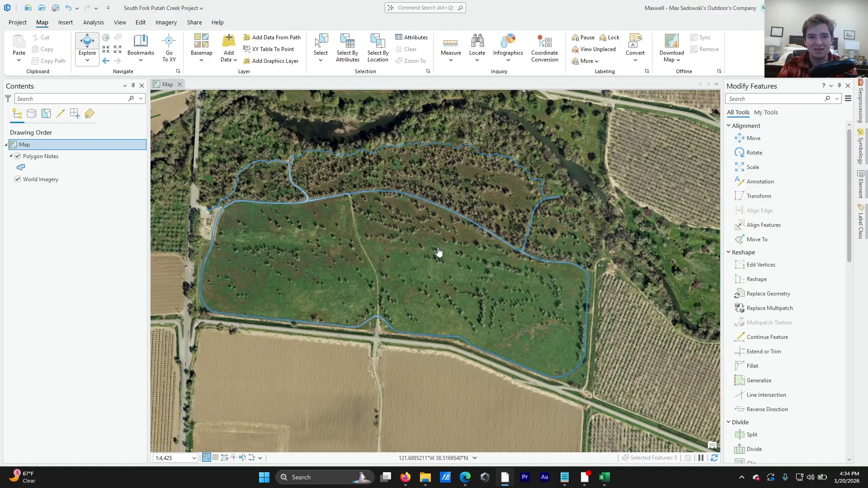
left_click(604, 477)
left_click(209, 116)
left_click(240, 114)
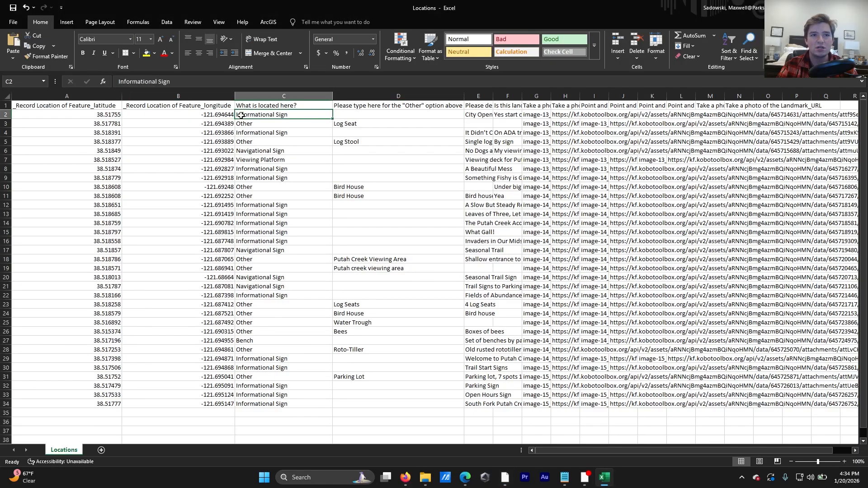
left_click(339, 115)
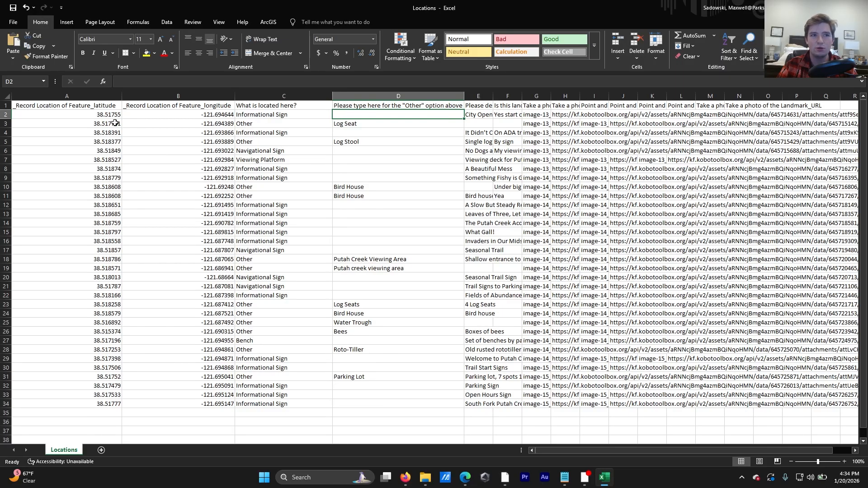
left_click(93, 114)
left_click(155, 115)
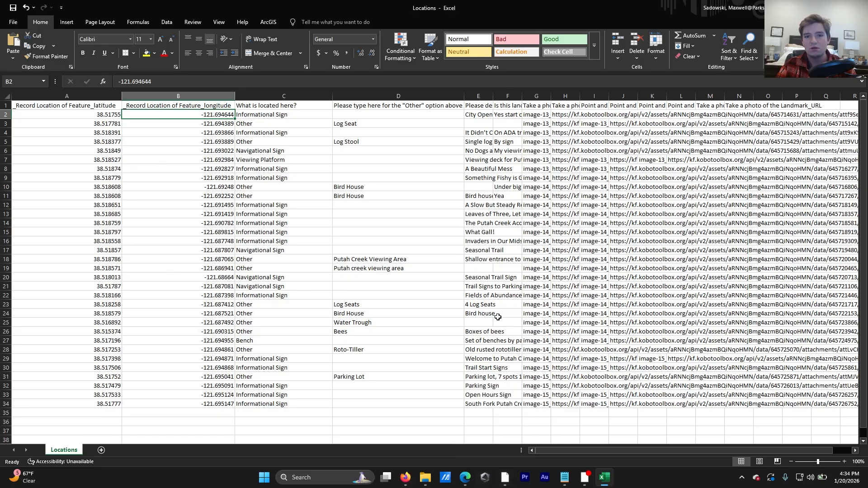
left_click(368, 104)
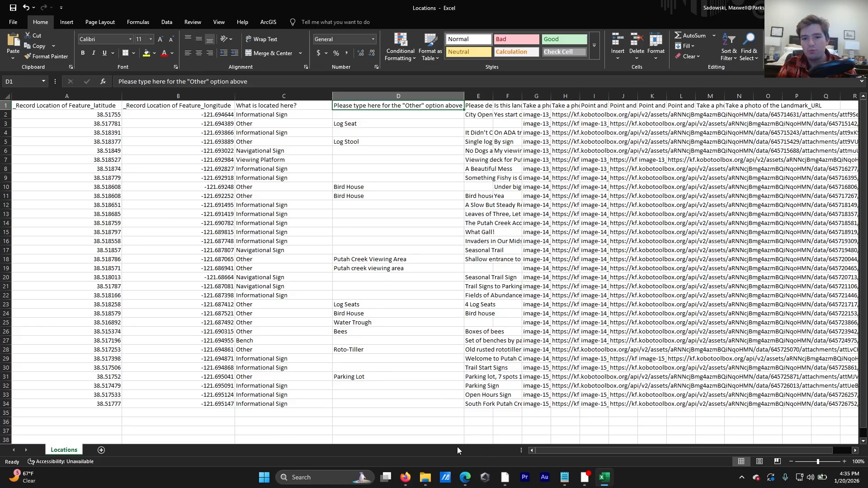
left_click(508, 477)
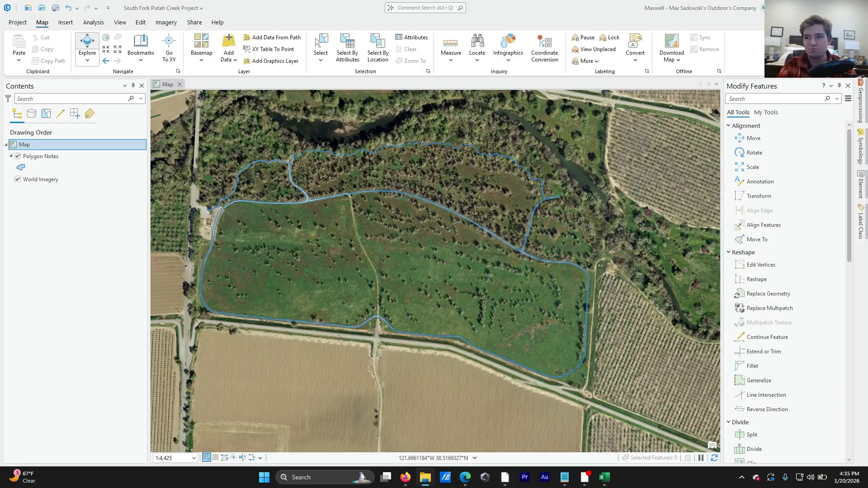
Step: Add the Locations spreadsheet file to the map as a standalone table
left_click_drag(867, 51, 755, 45)
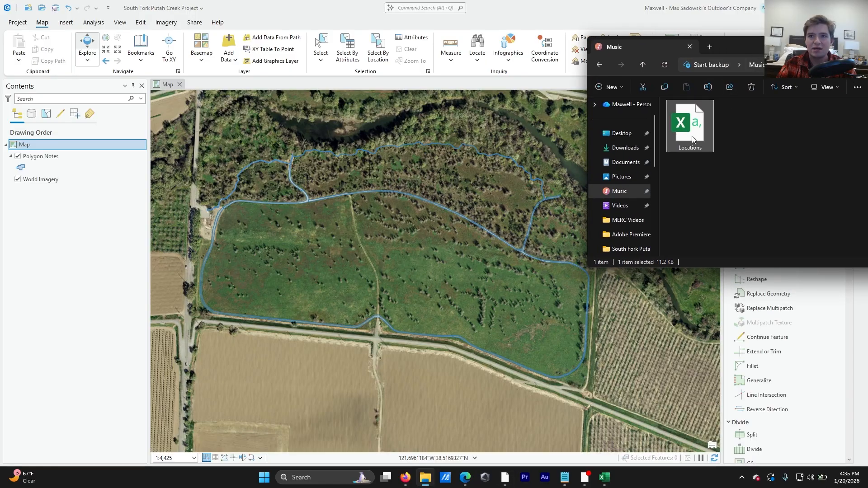
left_click_drag(694, 139, 69, 248)
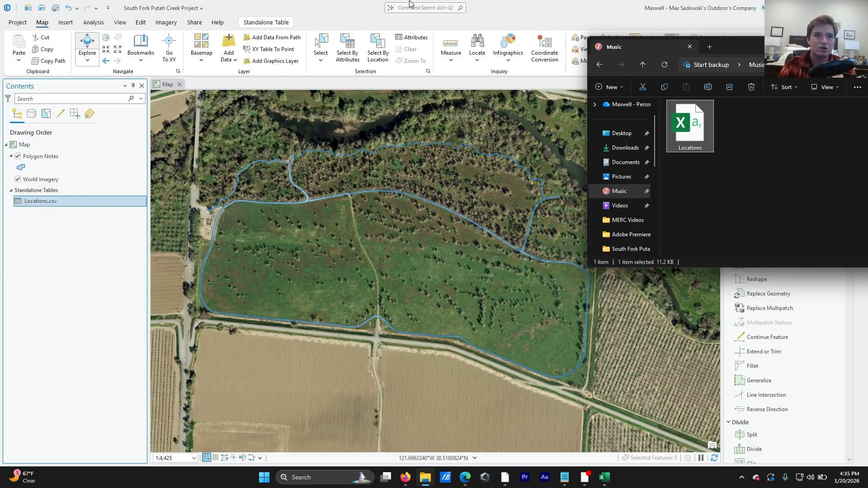
left_click(344, 5)
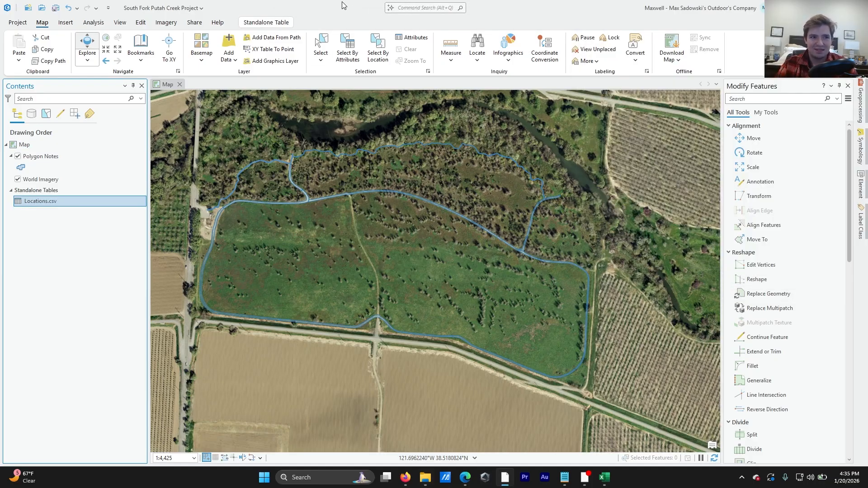
Step: Open XY Table To Point for Locations.csv and name the output feature class Locations
right_click(44, 205)
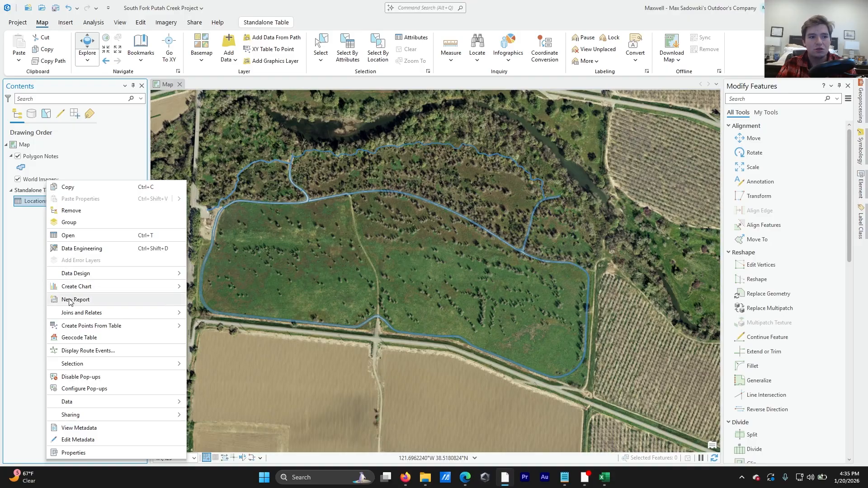
mouse_move(80, 331)
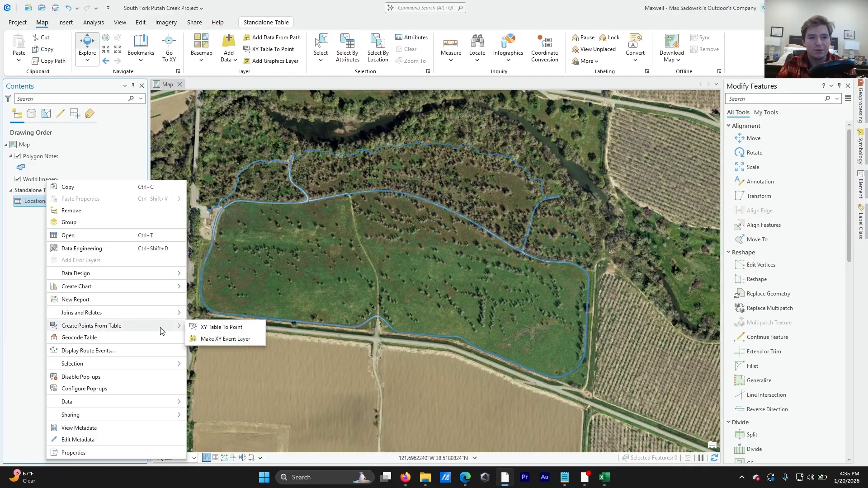
left_click(216, 328)
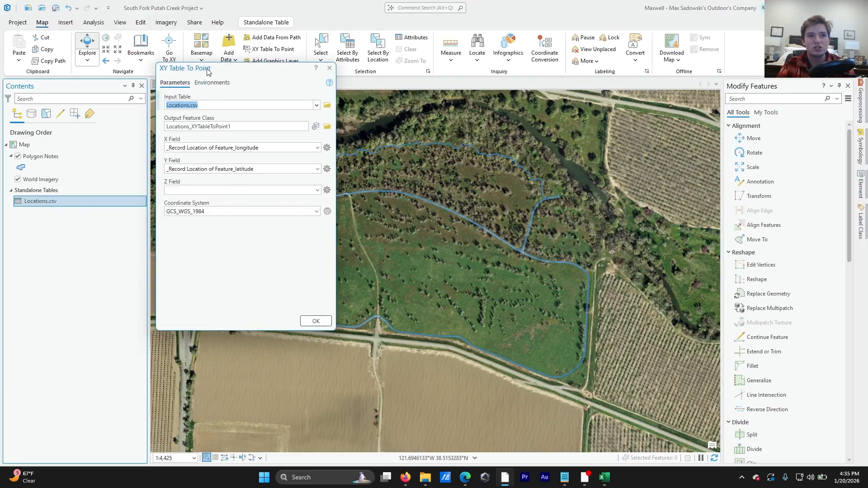
left_click_drag(208, 73, 215, 80)
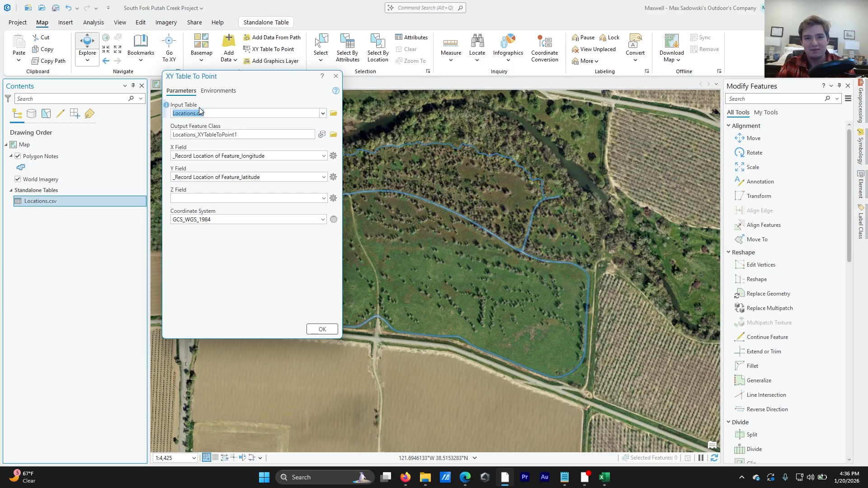
left_click(207, 126)
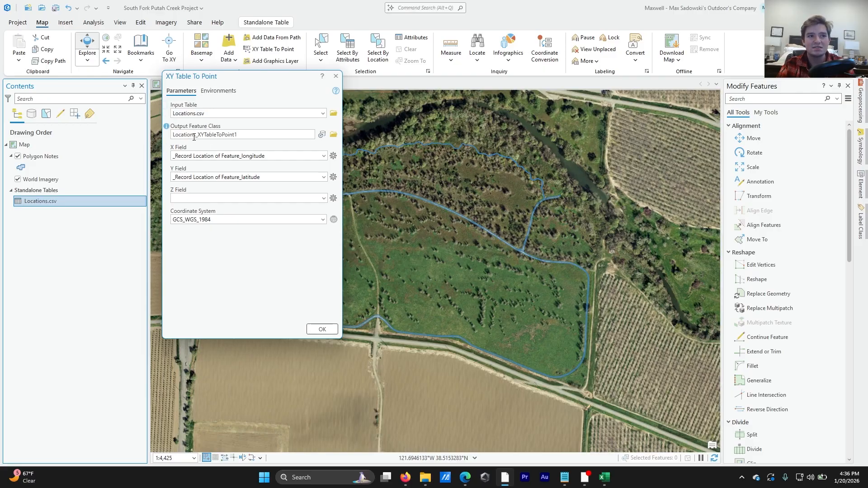
left_click(243, 134)
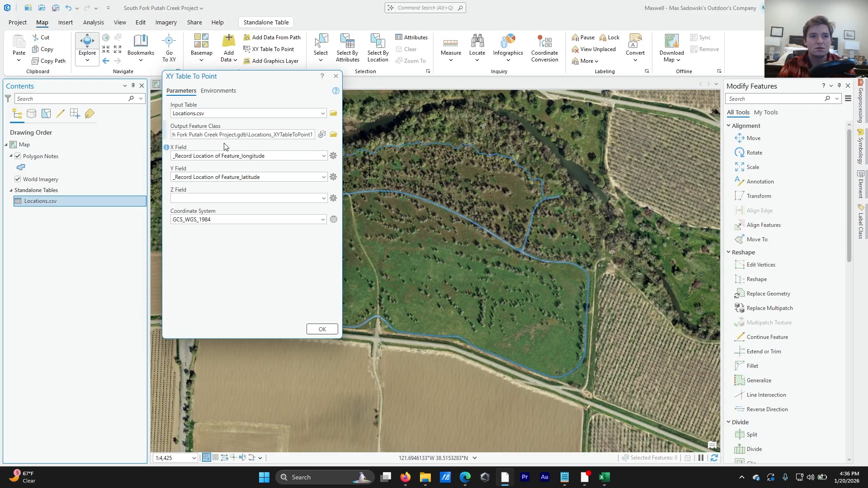
left_click(224, 147)
left_click_drag(266, 135, 336, 136)
left_click(272, 135)
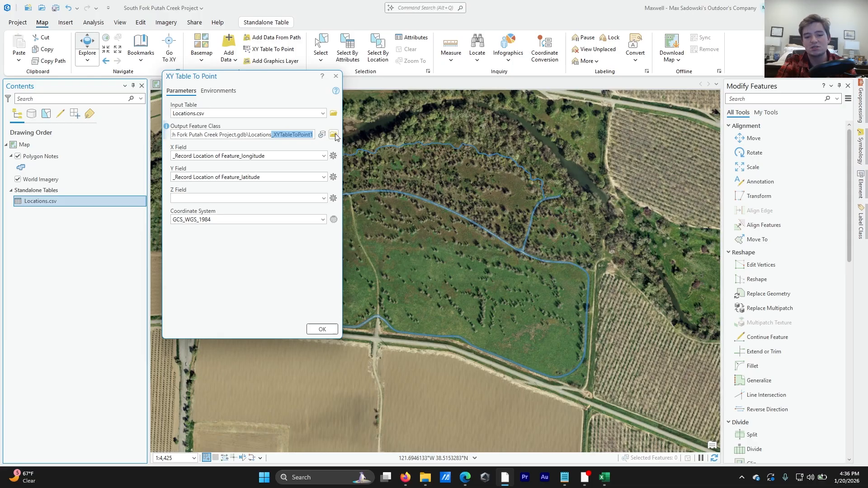
key("BackSpace")
left_click(276, 146)
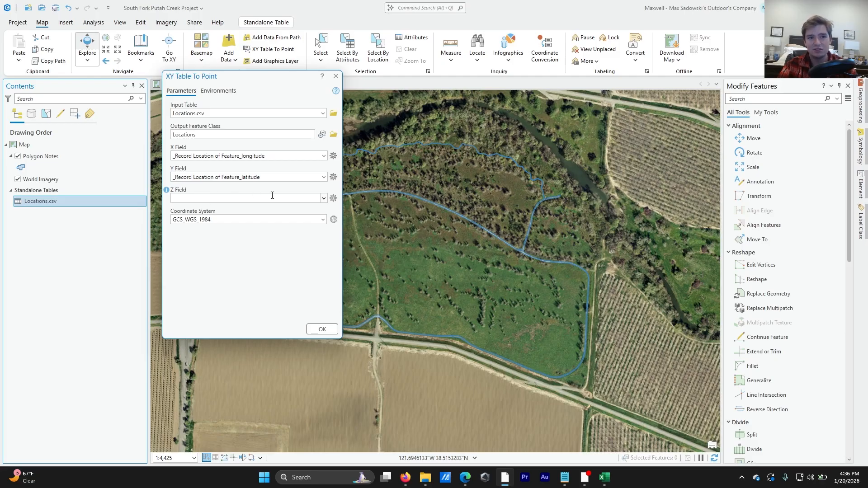
Step: Run the tool with longitude as X field, latitude as Y field and GCS_WGS_1984 coordinate system
left_click(324, 177)
left_click(324, 177)
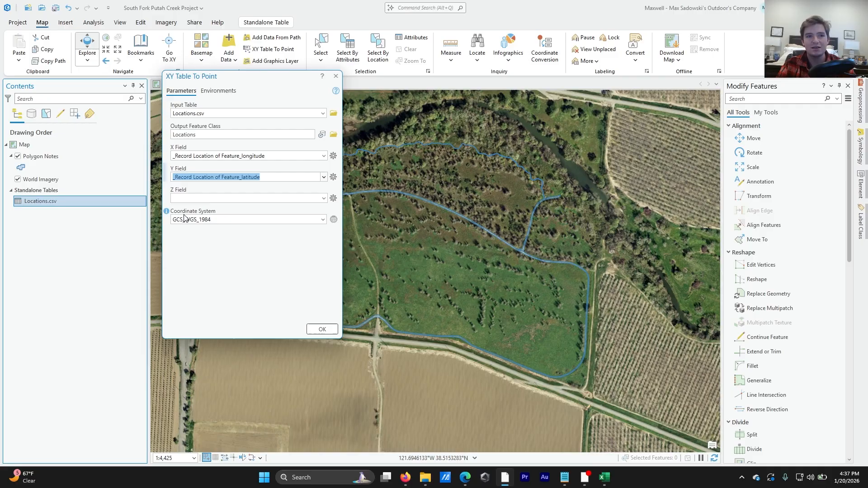
left_click(206, 254)
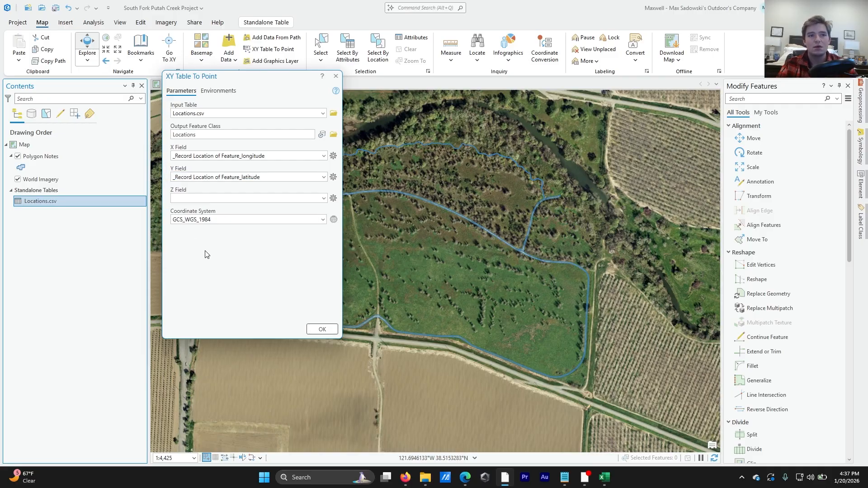
left_click(323, 329)
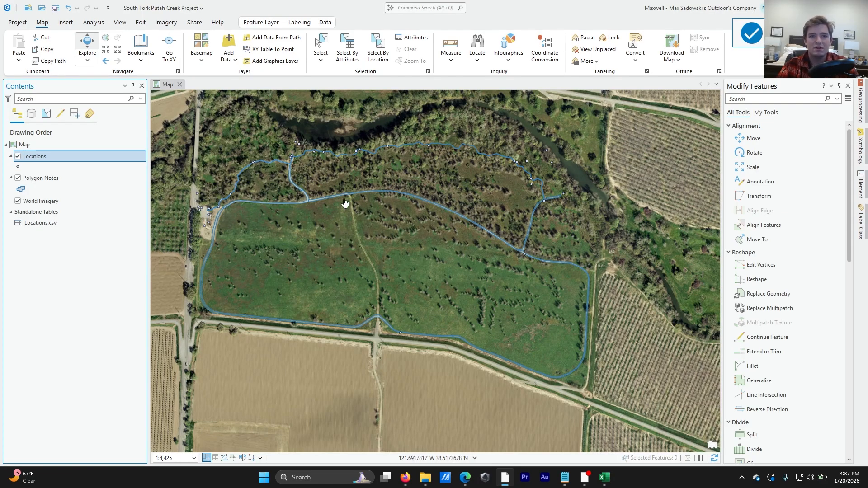
Step: Open the attribute table of the new Locations point layer and browse its records
scroll(344, 202, "up", 3)
scroll(317, 195, "up", 5)
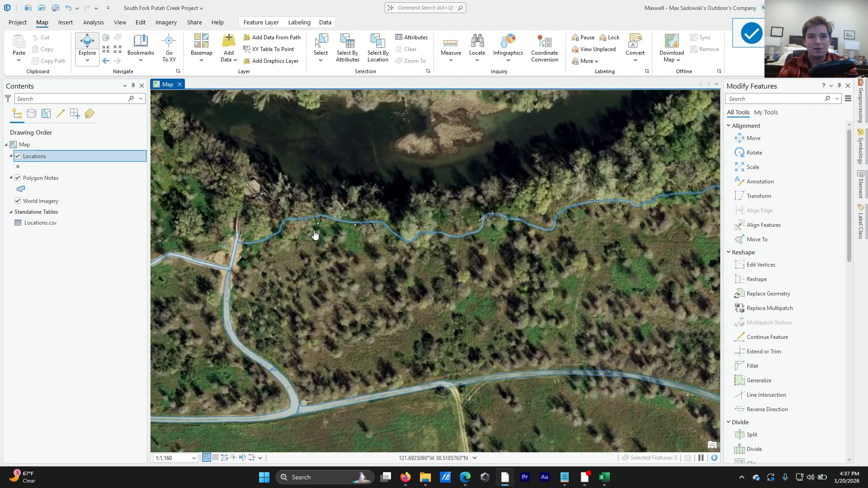
scroll(322, 221, "down", 7)
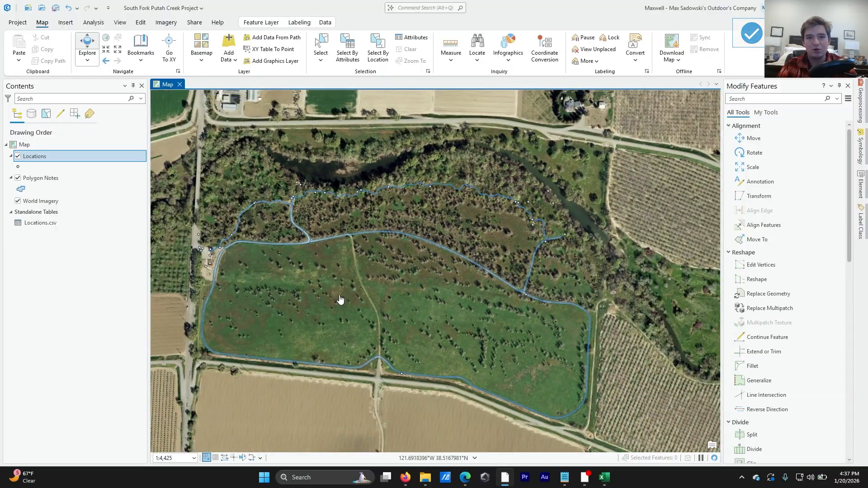
left_click_drag(340, 296, 355, 255)
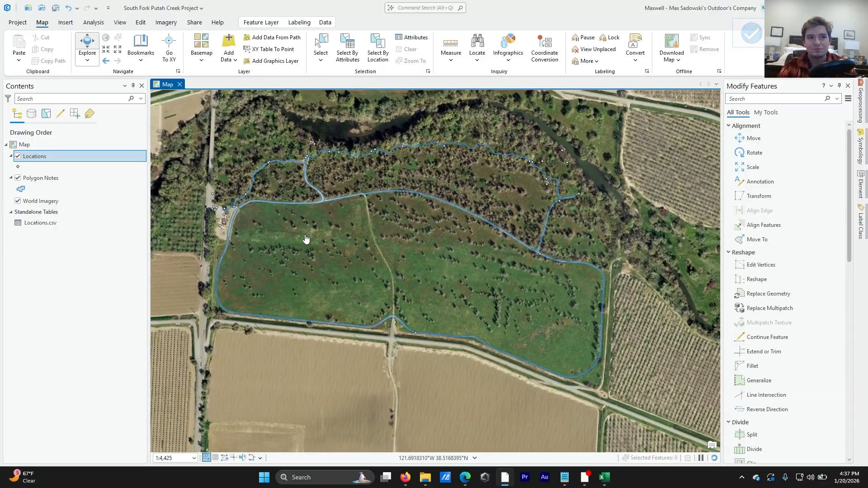
right_click(34, 155)
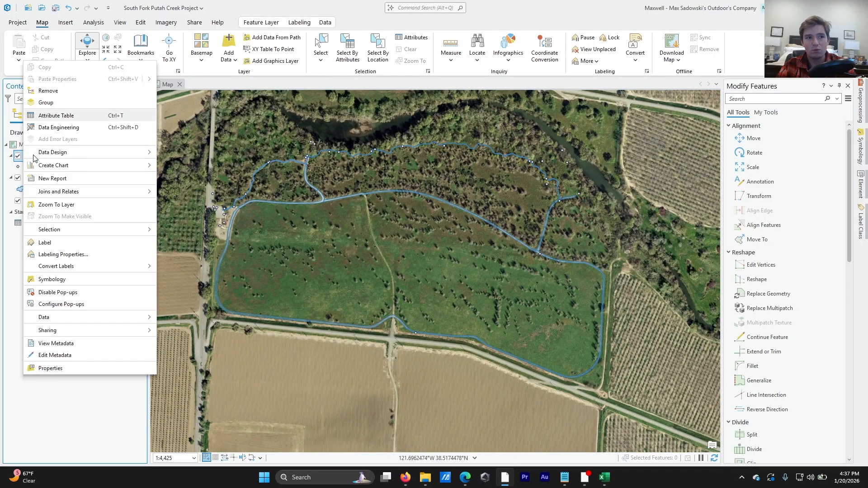
left_click(63, 116)
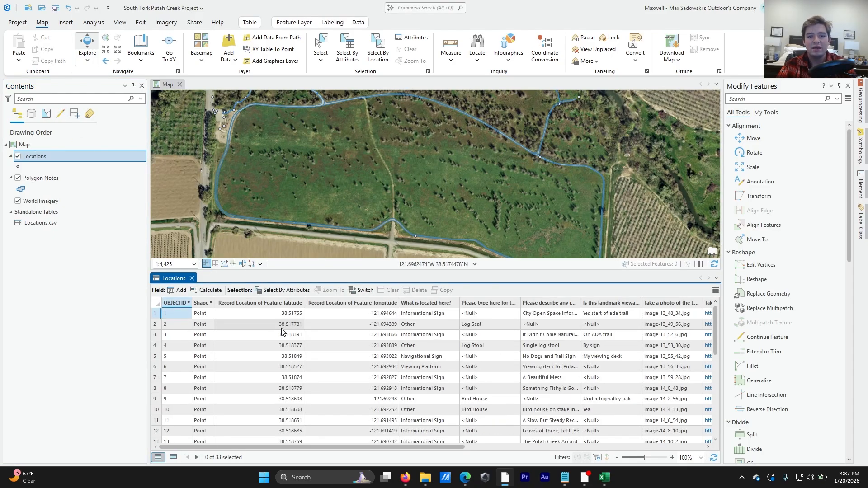
left_click_drag(267, 448, 224, 404)
scroll(192, 352, "down", 7)
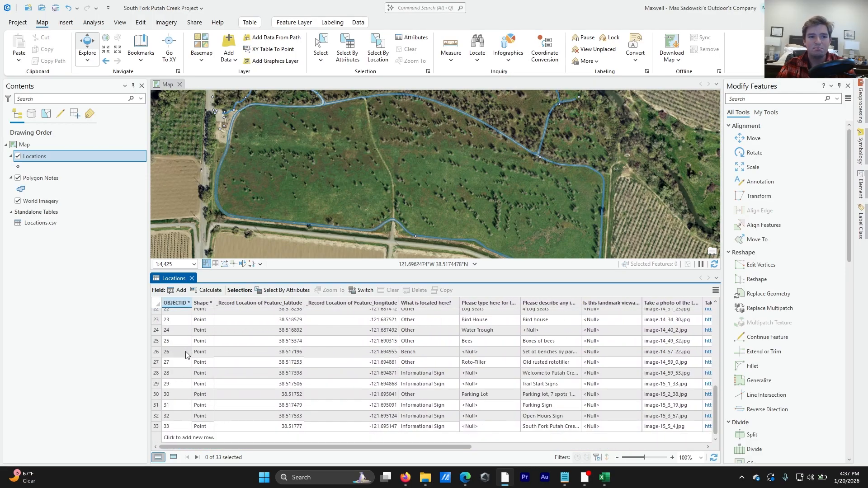
scroll(191, 353, "up", 7)
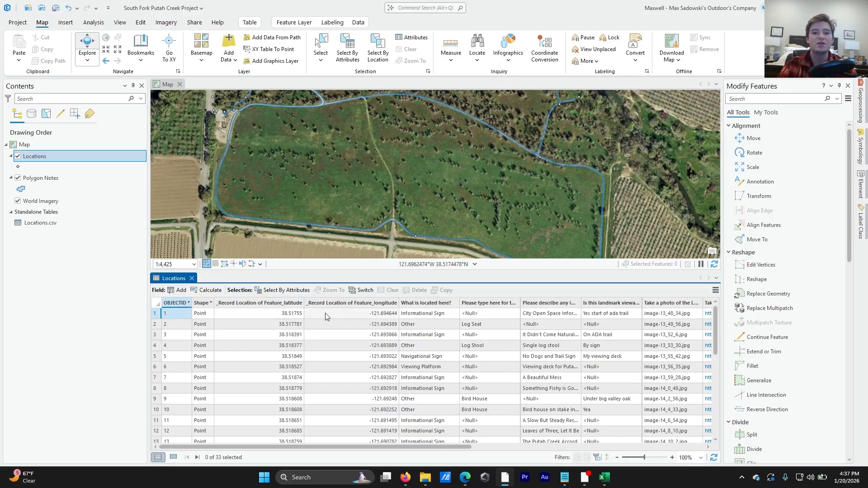
Step: Zoom to the first record's point and inspect its position on the imagery
double_click(154, 313)
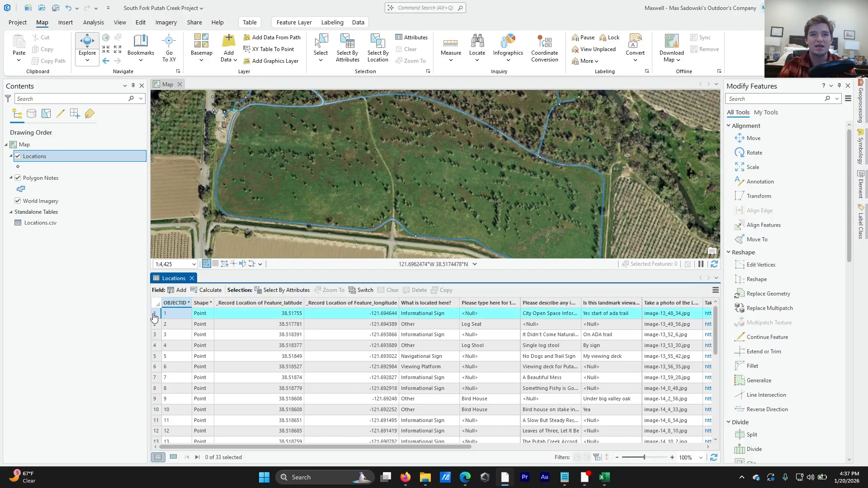
scroll(433, 187, "up", 5)
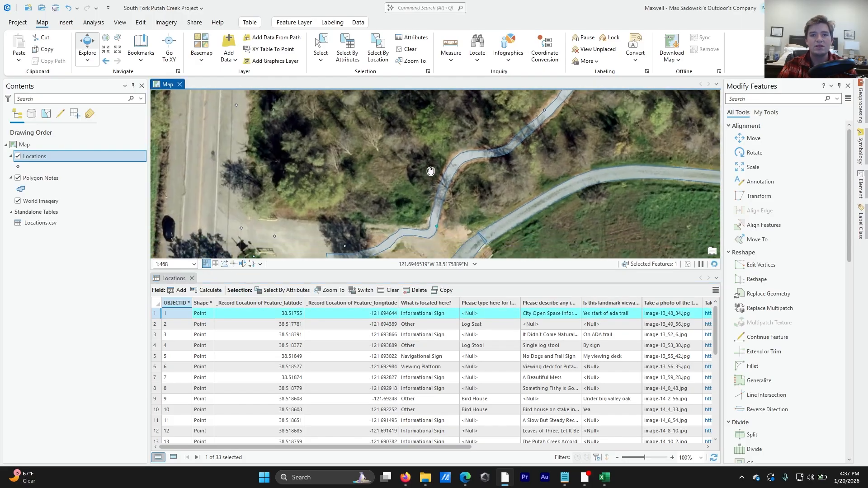
scroll(433, 187, "up", 4)
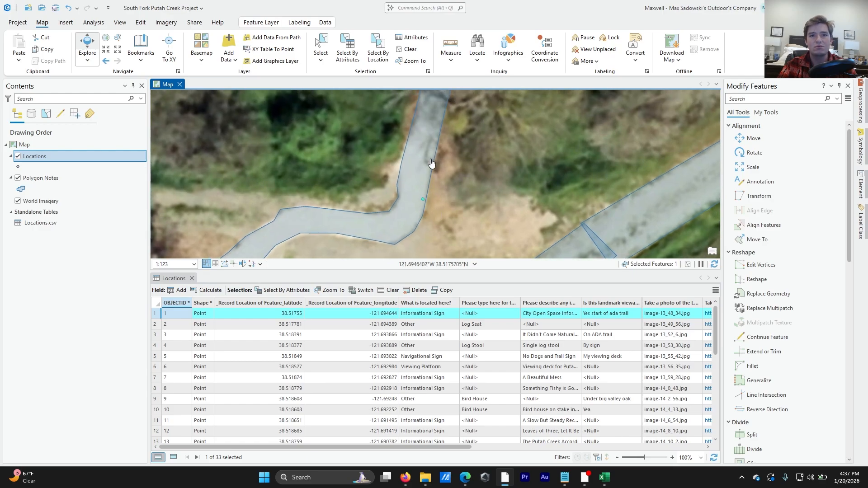
scroll(427, 175, "down", 2)
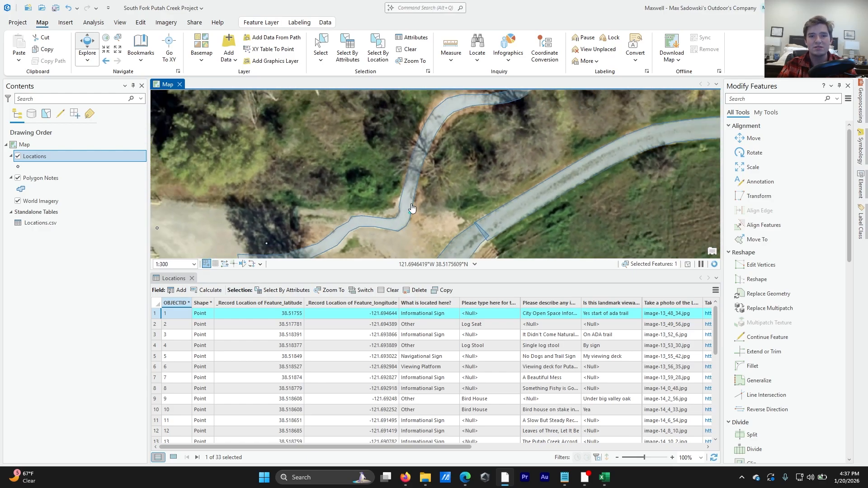
scroll(412, 207, "up", 2)
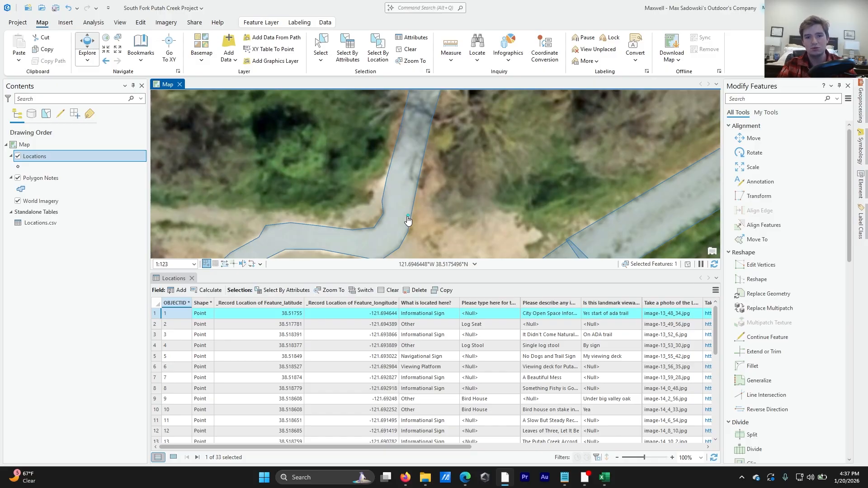
scroll(408, 219, "down", 7)
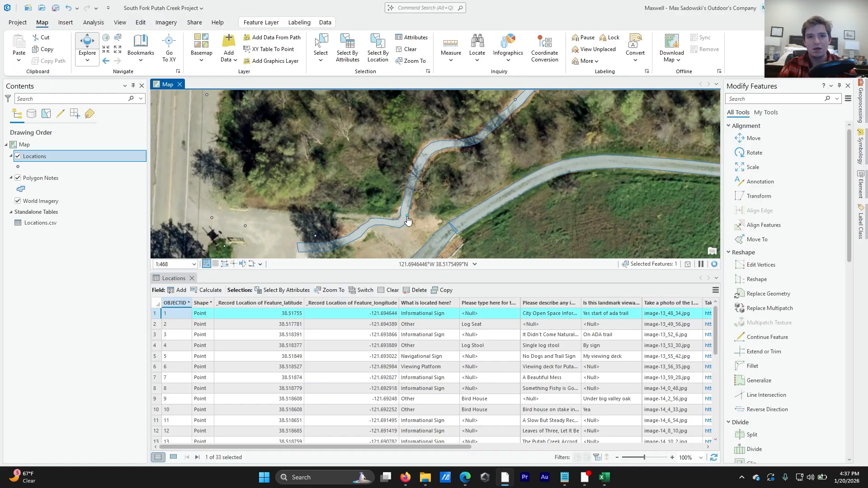
left_click_drag(408, 220, 413, 147)
scroll(414, 147, "down", 3)
left_click_drag(469, 210, 435, 159)
scroll(435, 160, "down", 9)
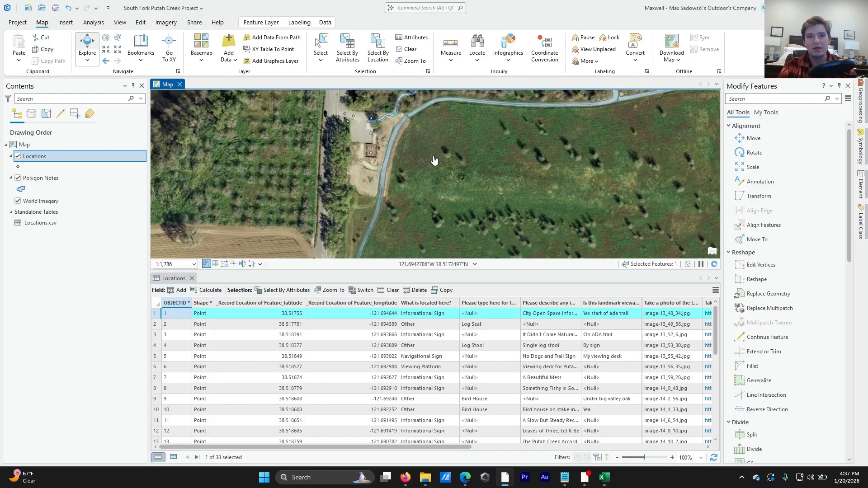
scroll(430, 177, "up", 1)
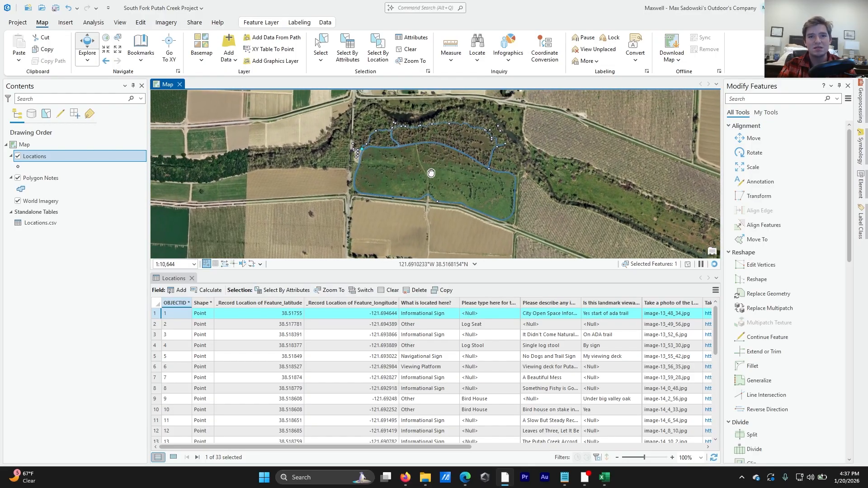
scroll(430, 175, "up", 1)
left_click_drag(431, 175, 405, 183)
scroll(405, 183, "down", 2)
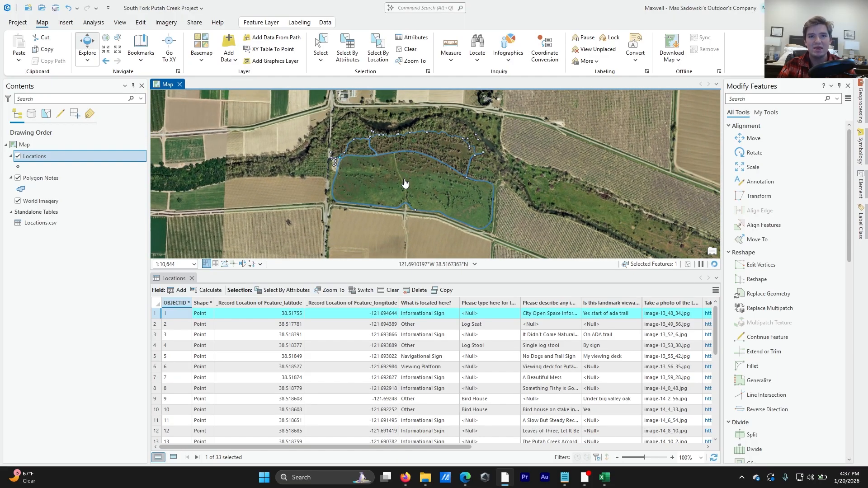